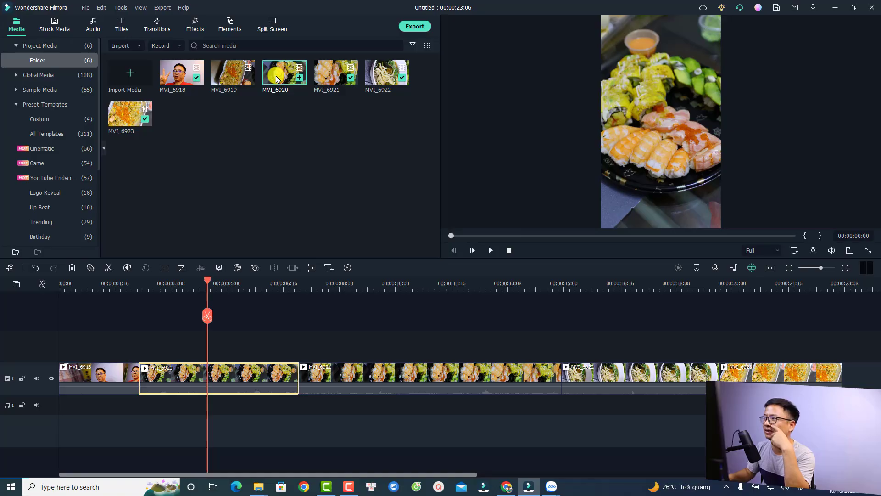
Step: Preview the MVI_6920 source clip and delete all the clips from the timeline
double_click(277, 79)
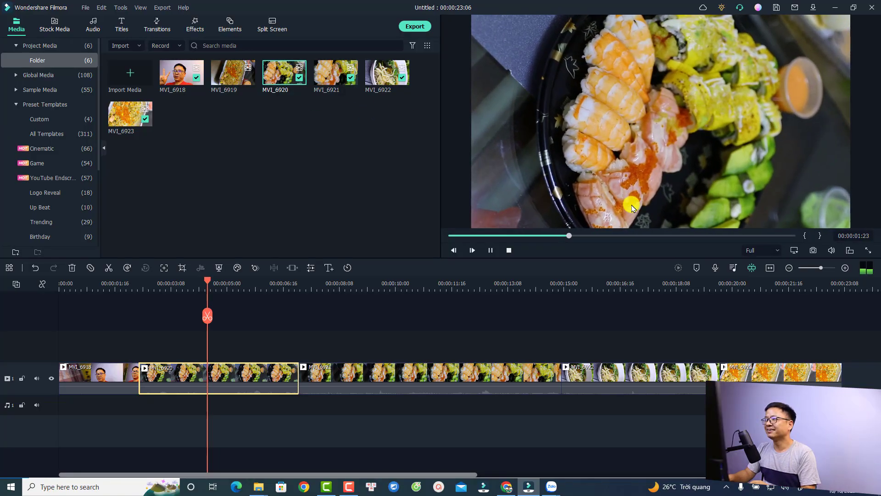
key("space")
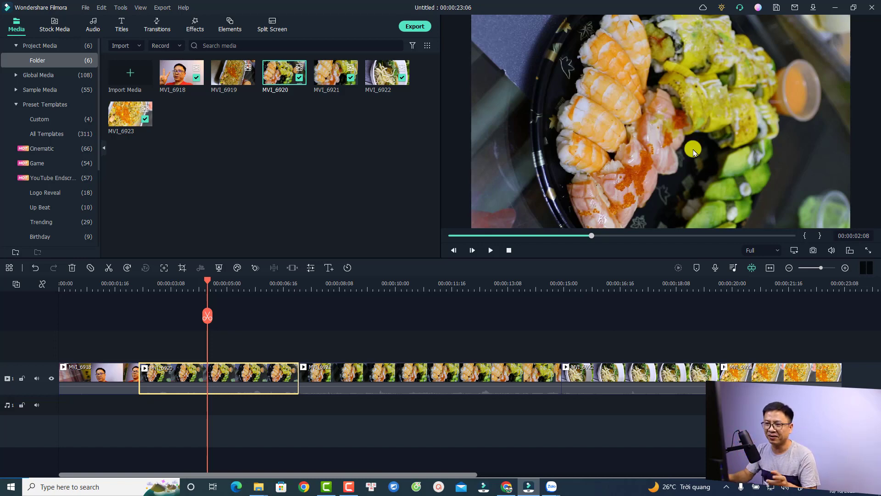
left_click(641, 327)
key("ctrl+a")
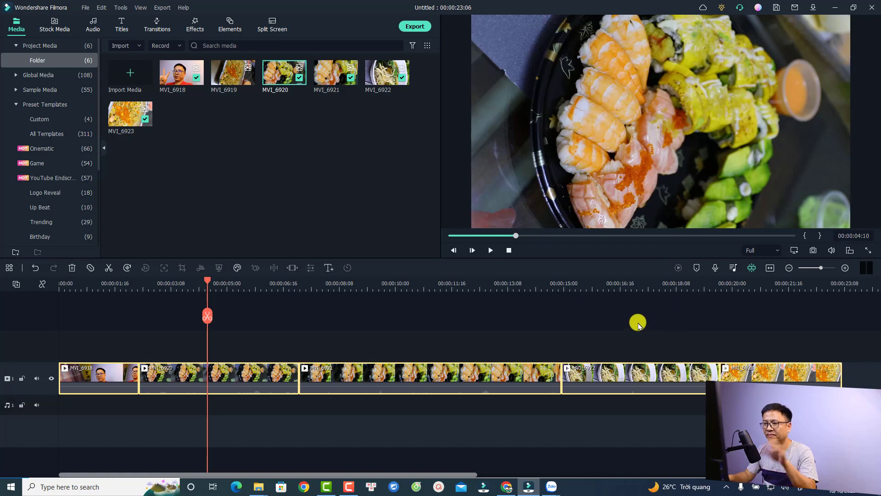
key("Delete")
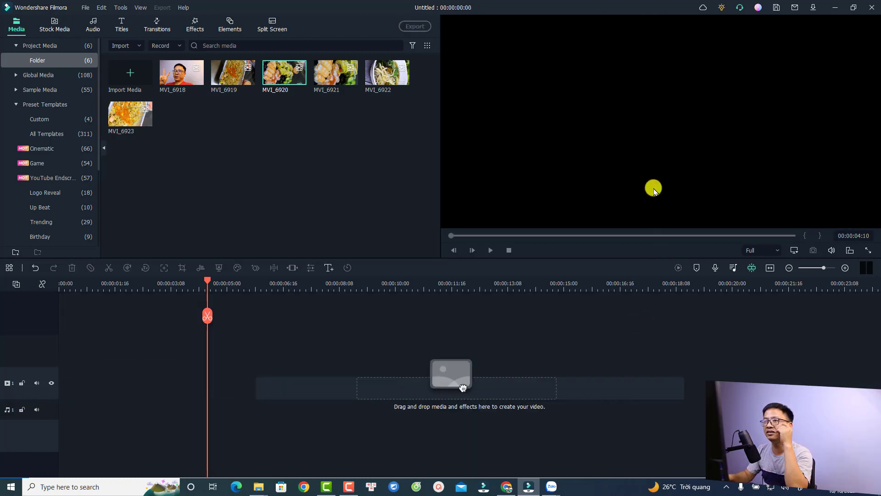
Step: Place MVI_6920 at the start of the video track, keeping the 1080 x 1920 24fps project settings, and confirm the 9:16 (Portrait) aspect ratio
left_click_drag(282, 84, 71, 372)
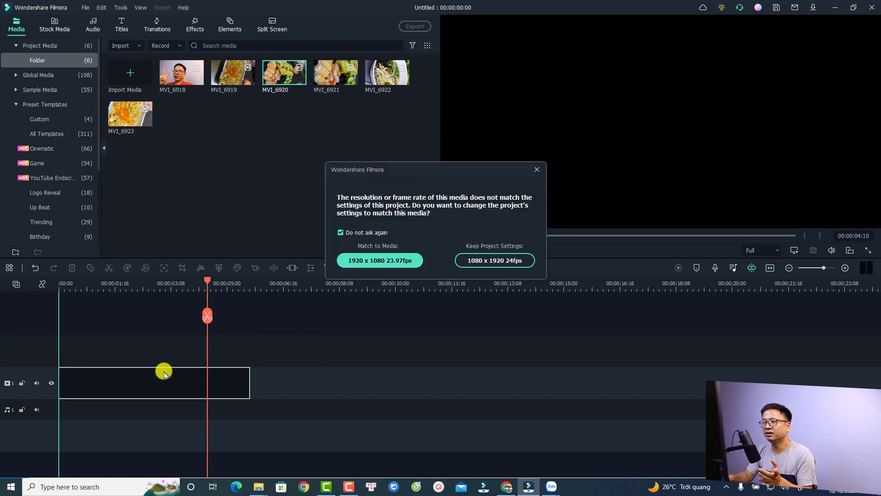
left_click(492, 261)
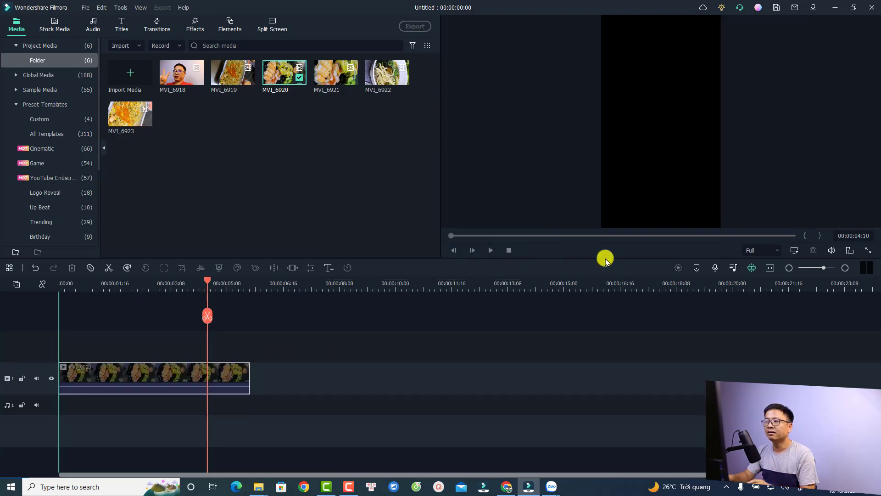
left_click(797, 252)
left_click(801, 265)
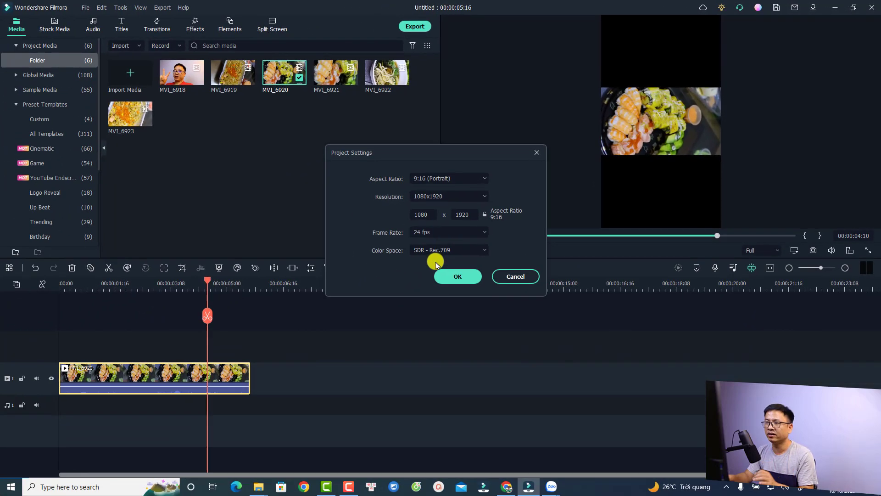
left_click(448, 279)
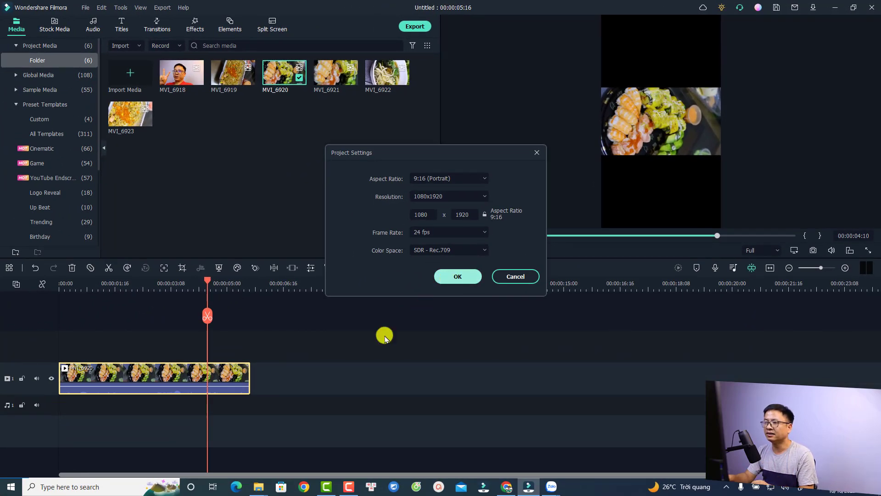
Step: Play back the beginning of the MVI_6920 clip to examine how it sits in the portrait frame
left_click(69, 284)
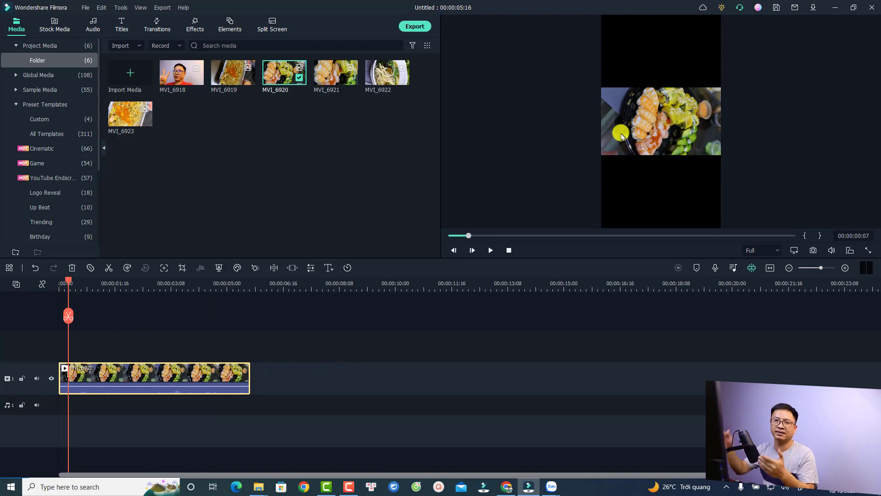
key("space")
key("space")
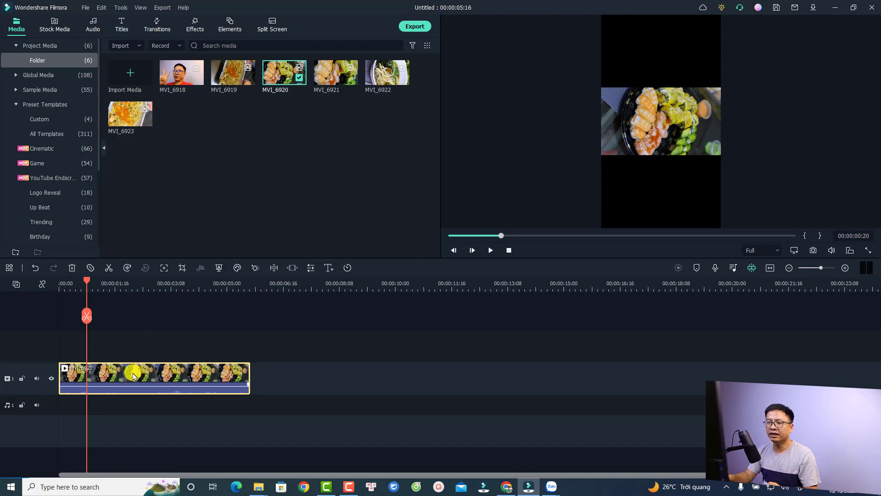
Step: Set the rotation of the MVI_6920 clip on the timeline to 270° in its transform properties
double_click(108, 379)
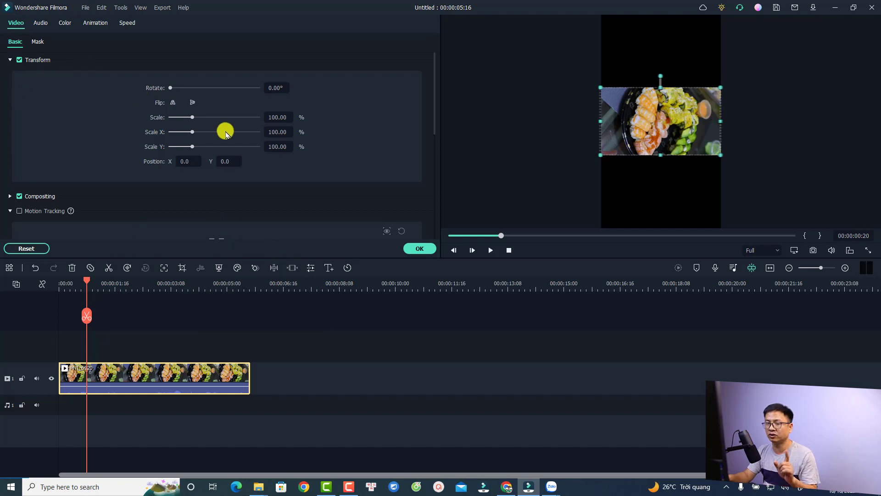
left_click(419, 248)
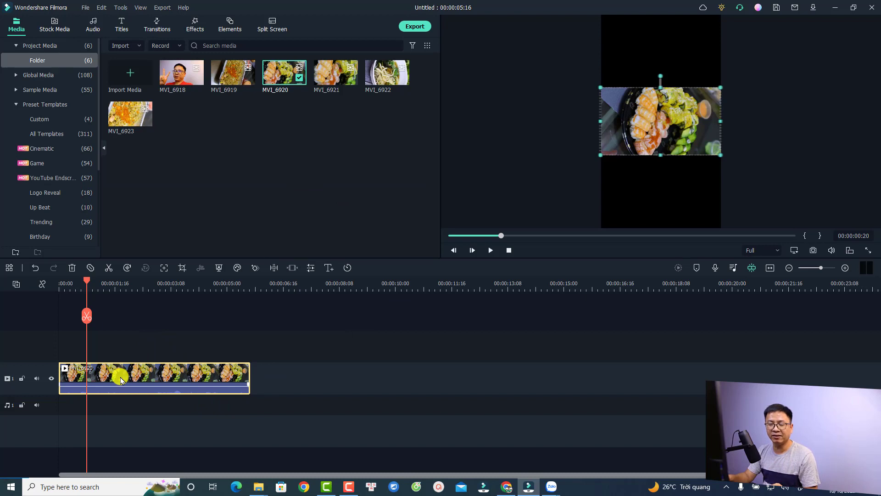
left_click(311, 268)
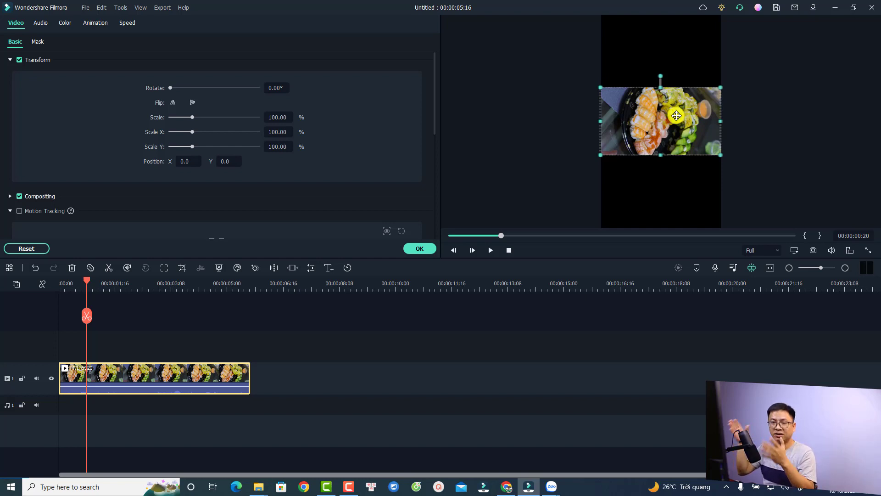
left_click(277, 87)
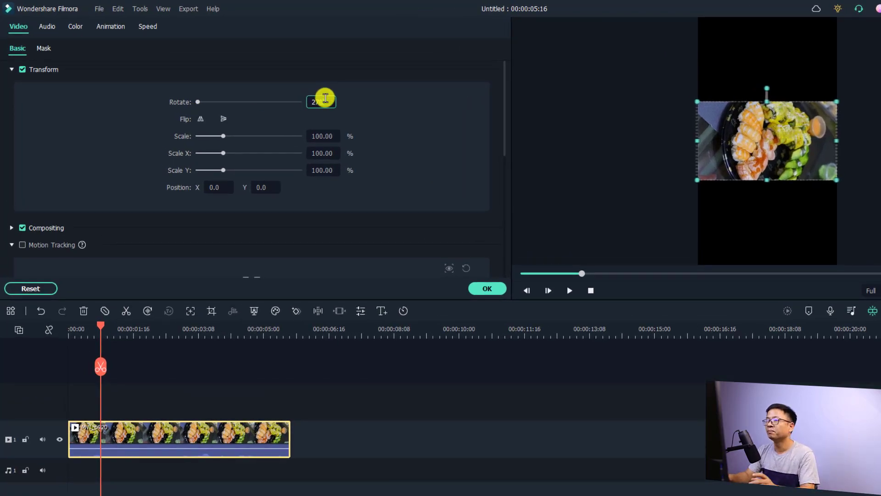
key("Return")
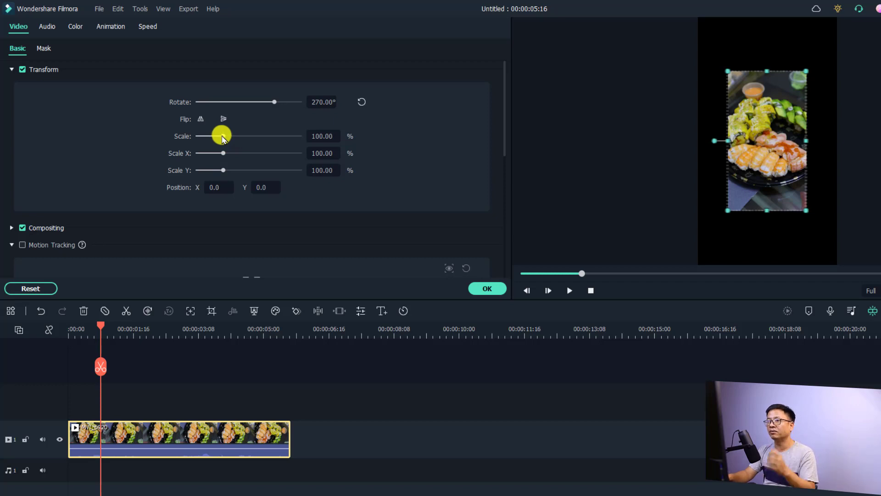
Step: Scale the rotated clip to 173% with a Y position of -24.7, preview it and apply the transform
left_click_drag(222, 138, 242, 139)
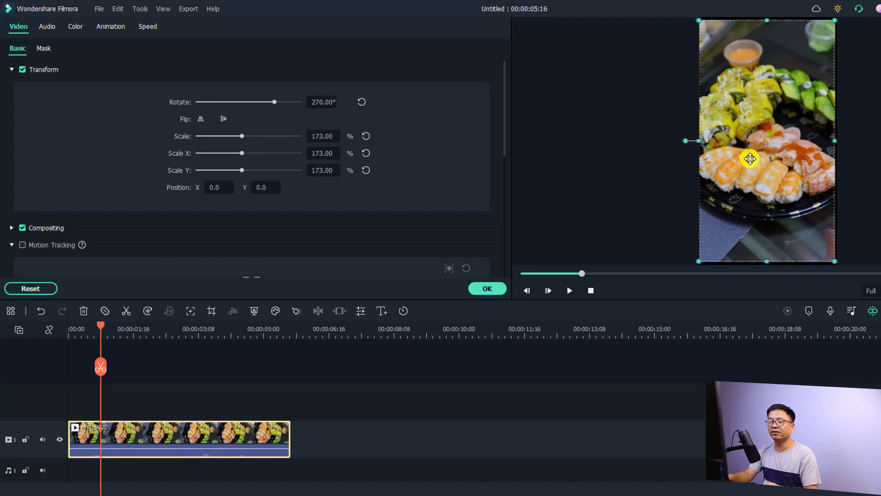
left_click_drag(749, 159, 754, 166)
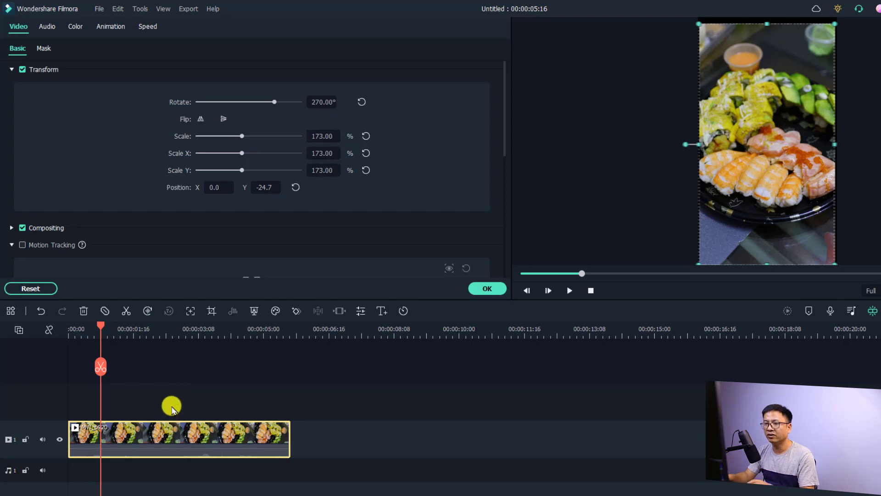
key("space")
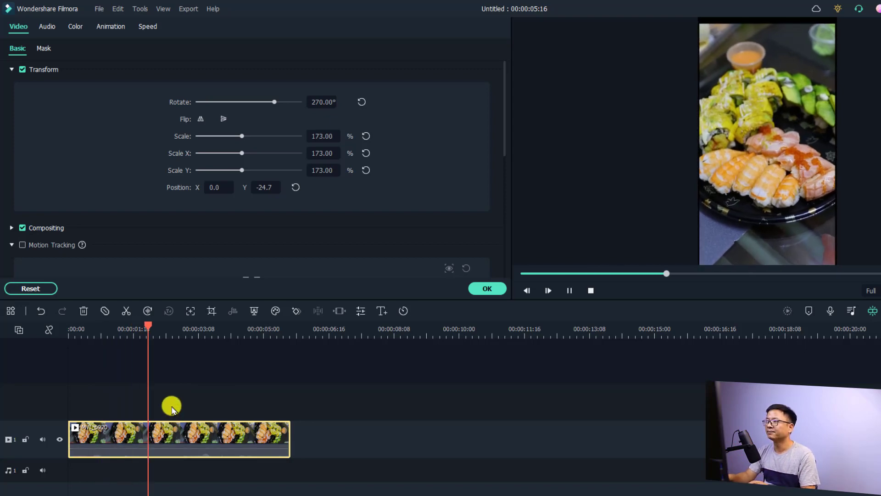
key("space")
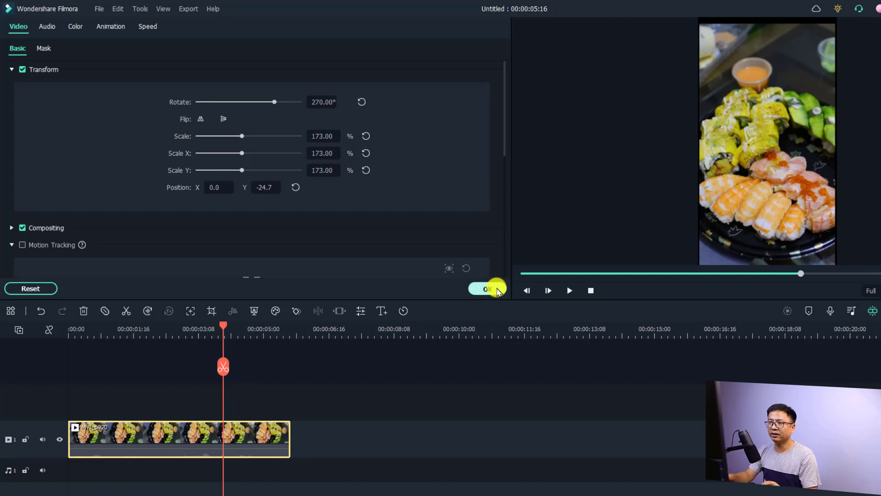
left_click(487, 288)
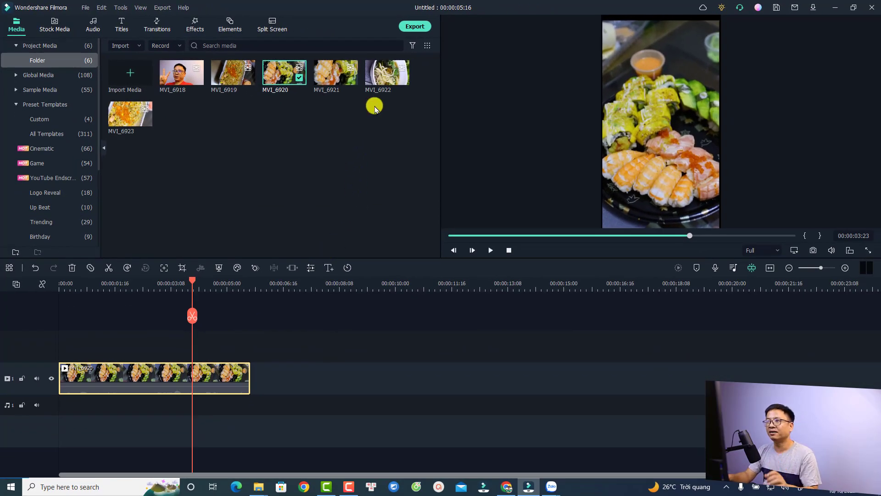
Step: Add MVI_6921, MVI_6922 and MVI_6923 to the video track after MVI_6920 and check the framing of MVI_6921
left_click_drag(398, 102, 287, 409)
left_click(143, 115, "ctrl")
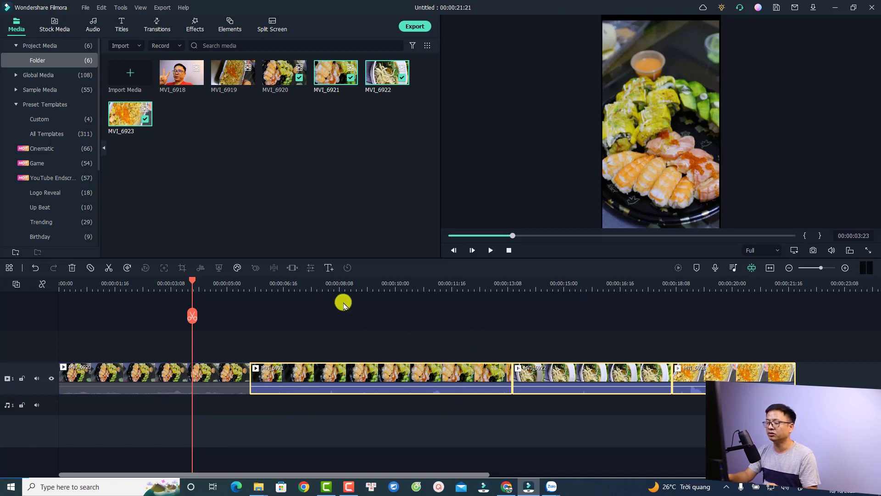
left_click(325, 284)
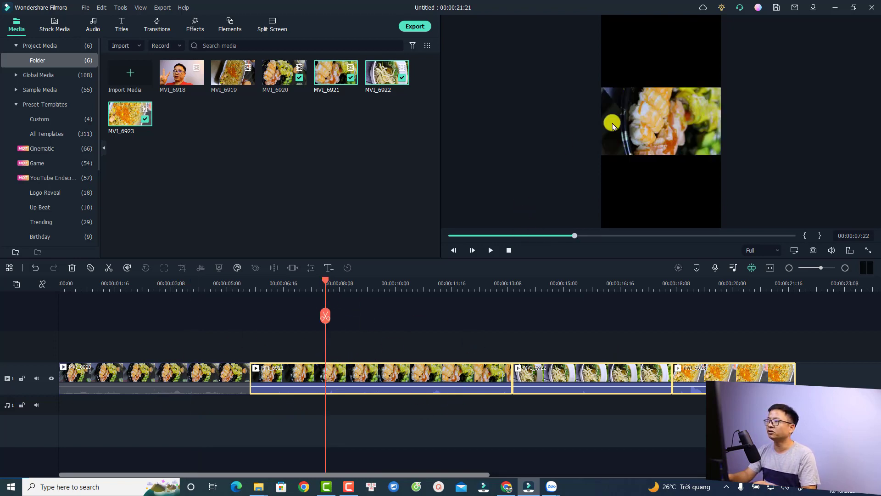
Step: Copy the effect settings of the MVI_6920 clip and paste them onto MVI_6921, MVI_6922 and MVI_6923
left_click(195, 289)
left_click(193, 379)
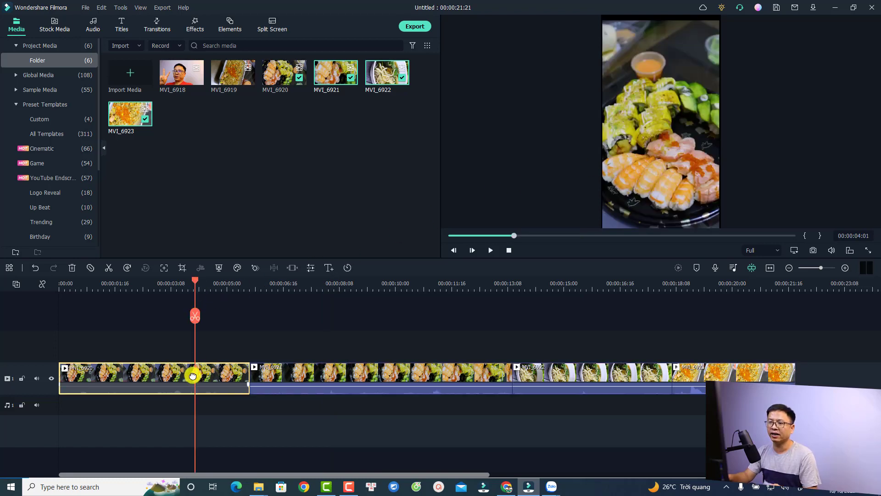
right_click(192, 376)
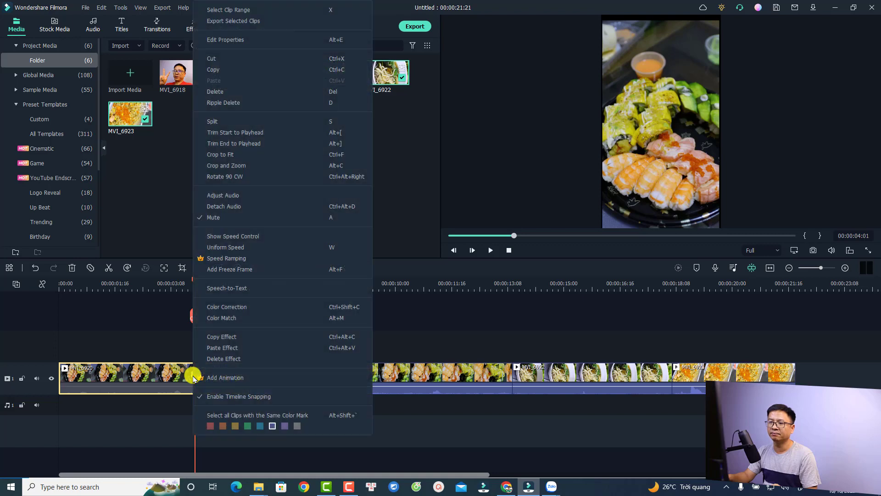
left_click(222, 339)
left_click_drag(745, 327, 302, 408)
right_click(325, 379)
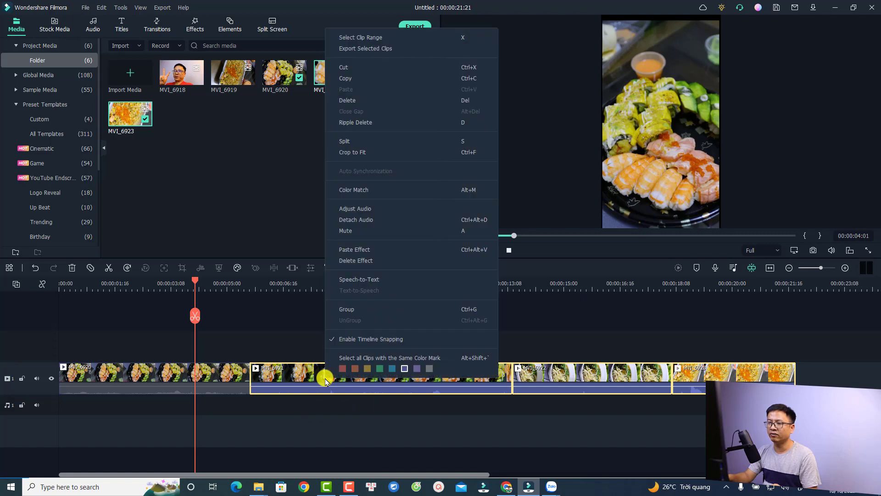
left_click(354, 250)
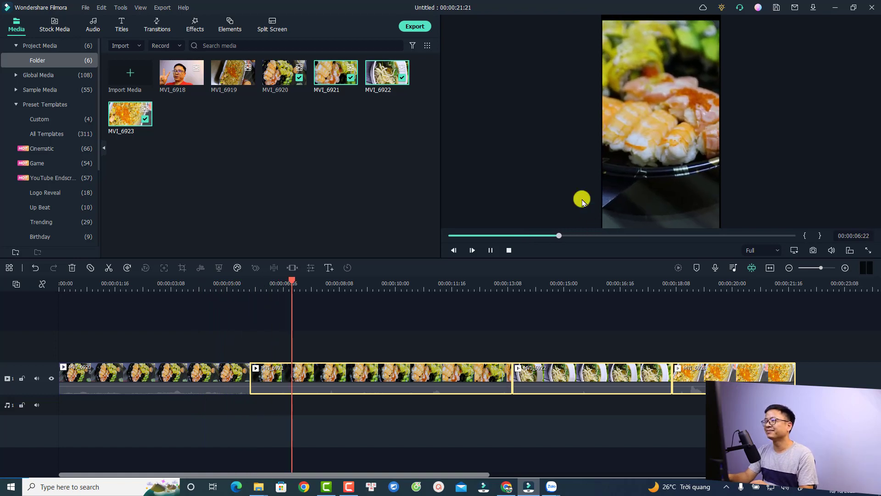
Step: Play back the MVI_6922 clip and check its rotation, scale and position values
left_click(541, 285)
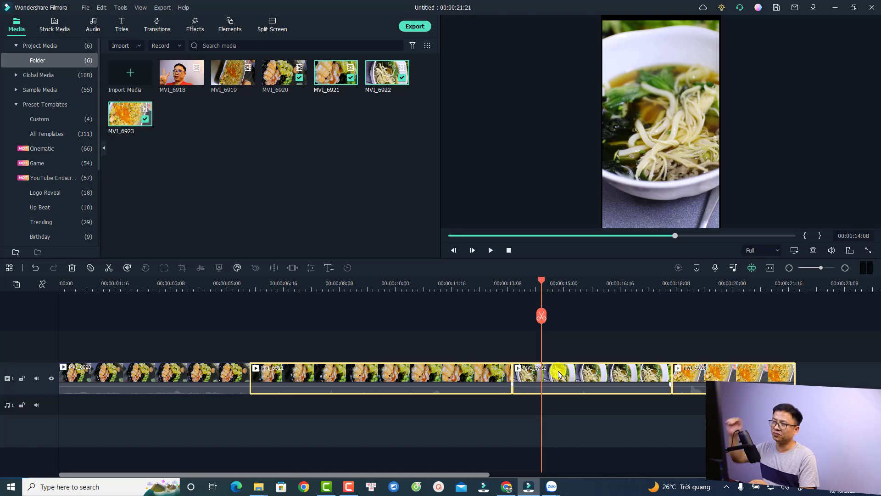
key("space")
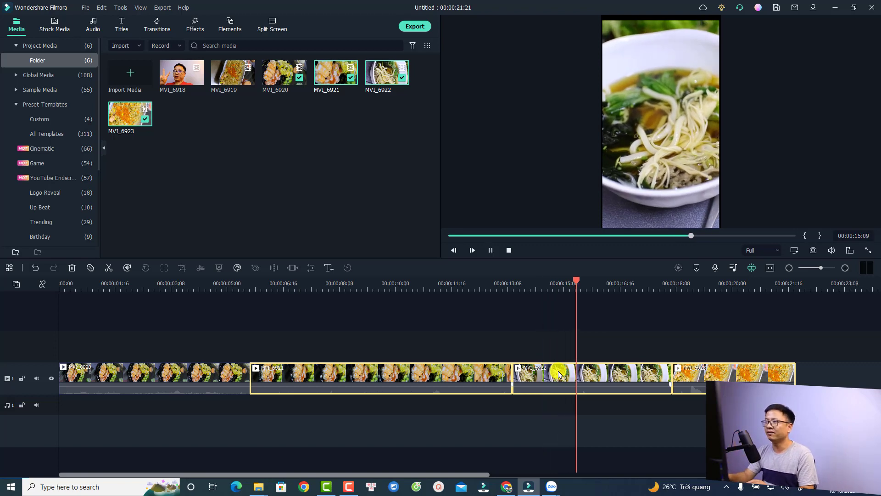
key("space")
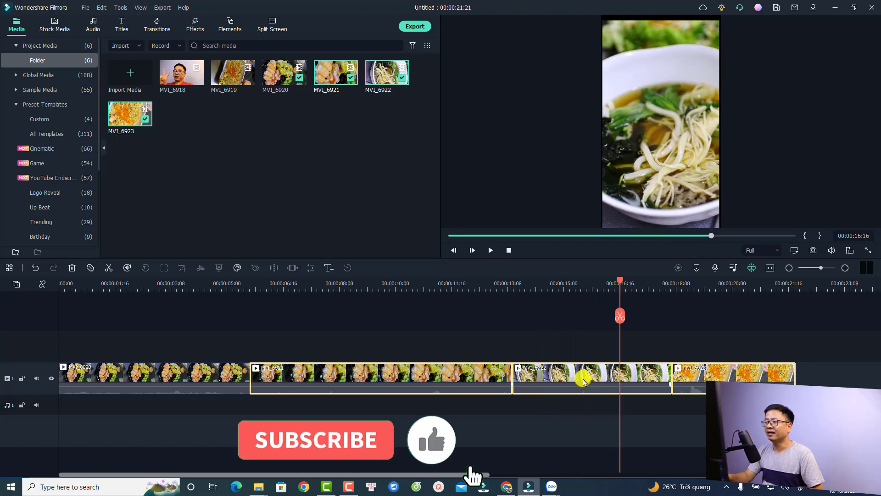
double_click(582, 381)
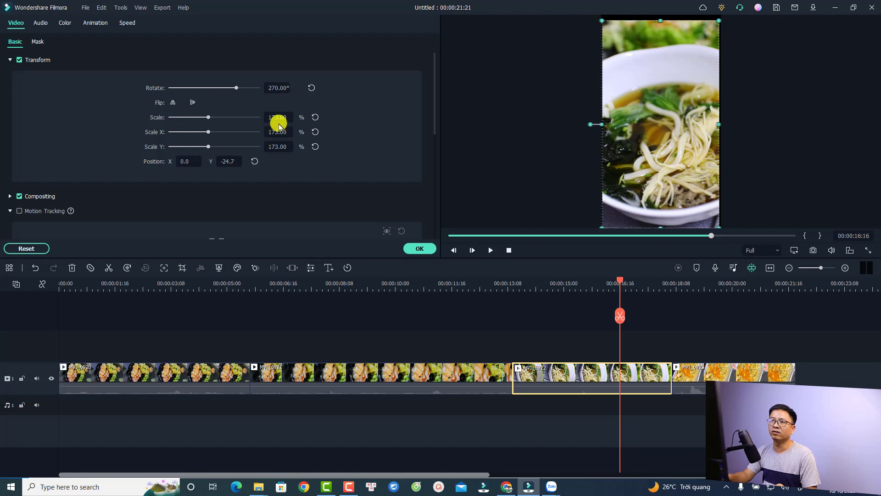
left_click(420, 249)
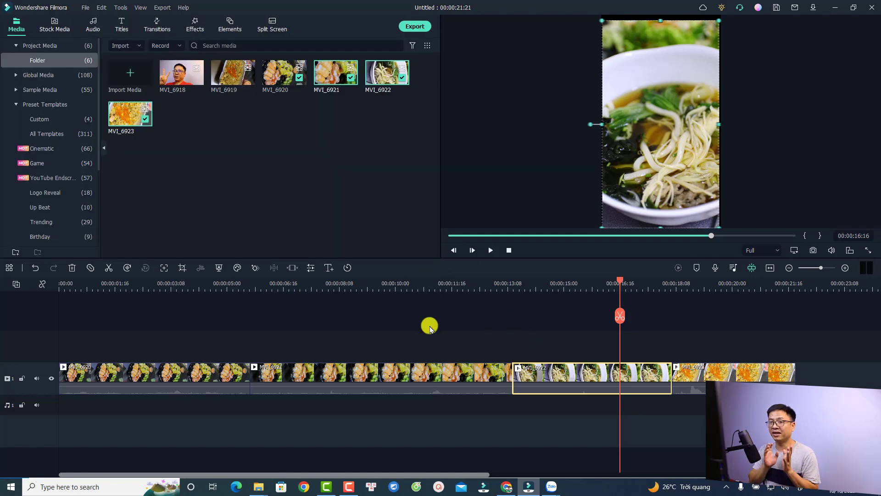